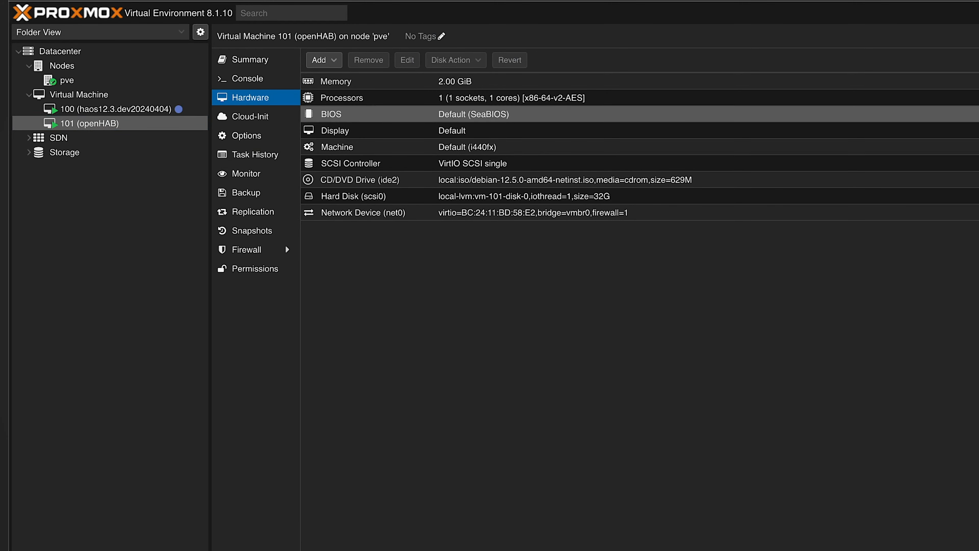
# Set the CD/DVD drive (ide2) of virtual machine 101 to use no media.
pyautogui.doubleClick(360, 180)
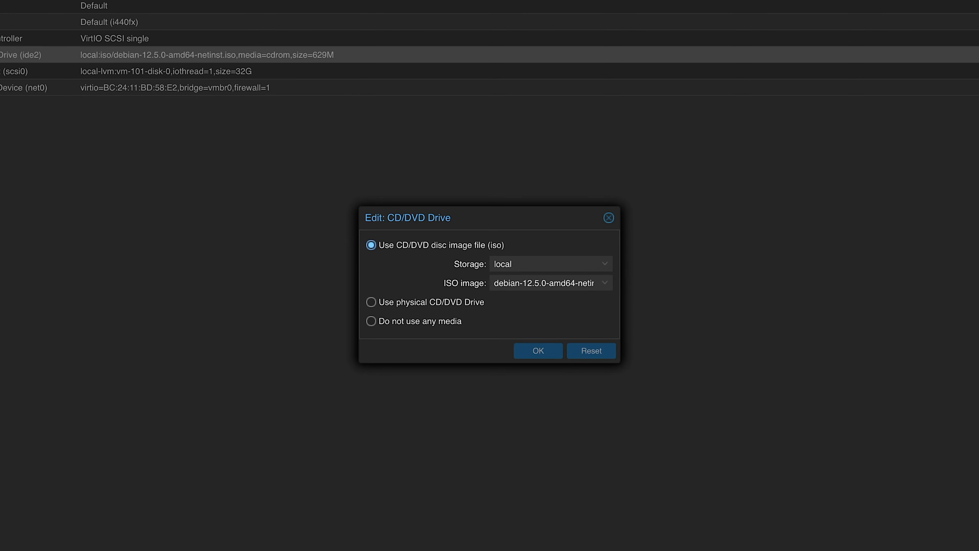
pyautogui.click(371, 321)
pyautogui.click(538, 350)
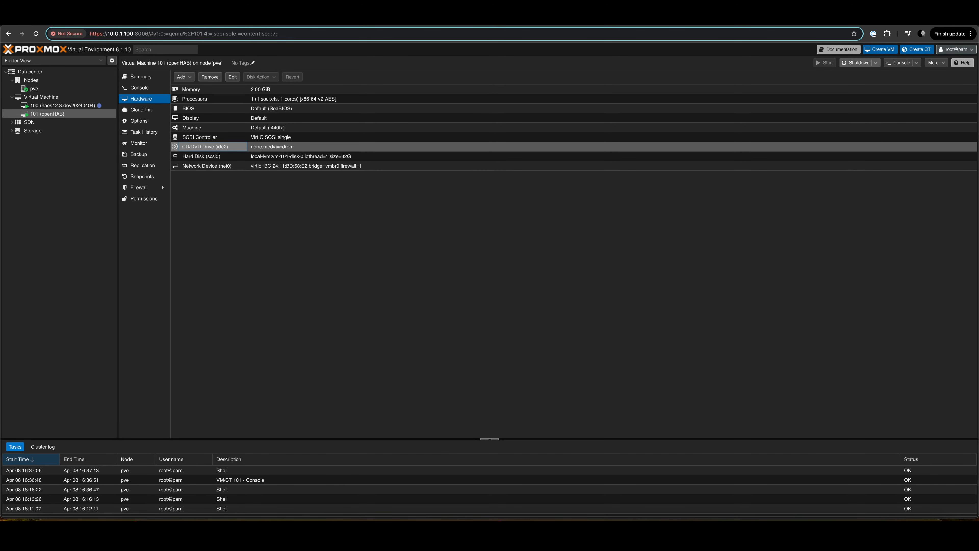
# Stop virtual machine 101 (openHAB) immediately and start it again.
pyautogui.click(875, 62)
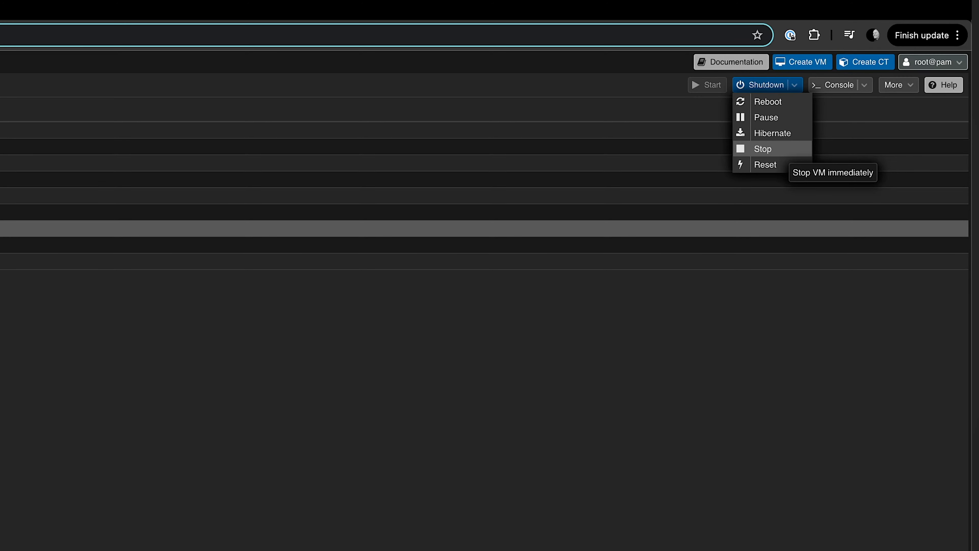
pyautogui.click(762, 148)
pyautogui.click(106, 487)
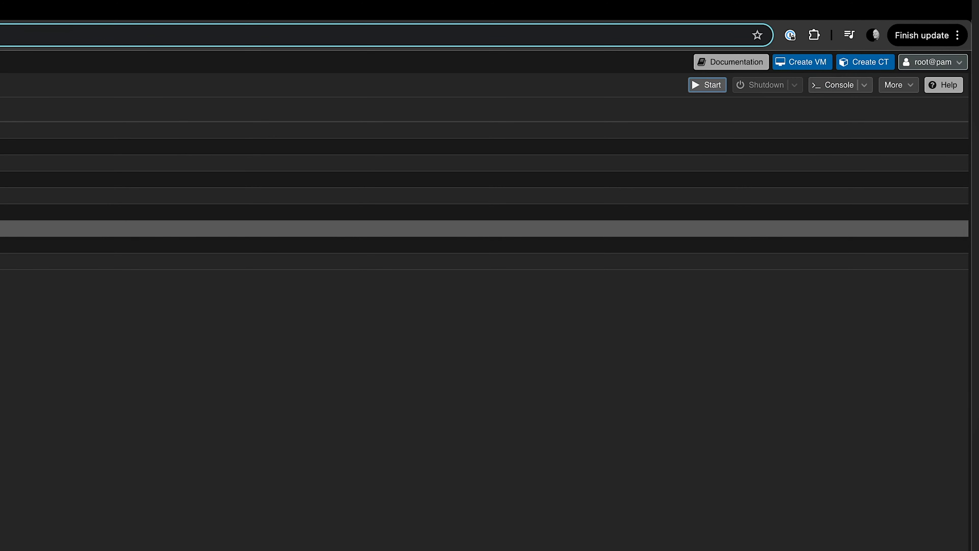
pyautogui.click(708, 85)
# Open the openHAB machine's console and log in to the Debian desktop with the account password.
pyautogui.click(139, 88)
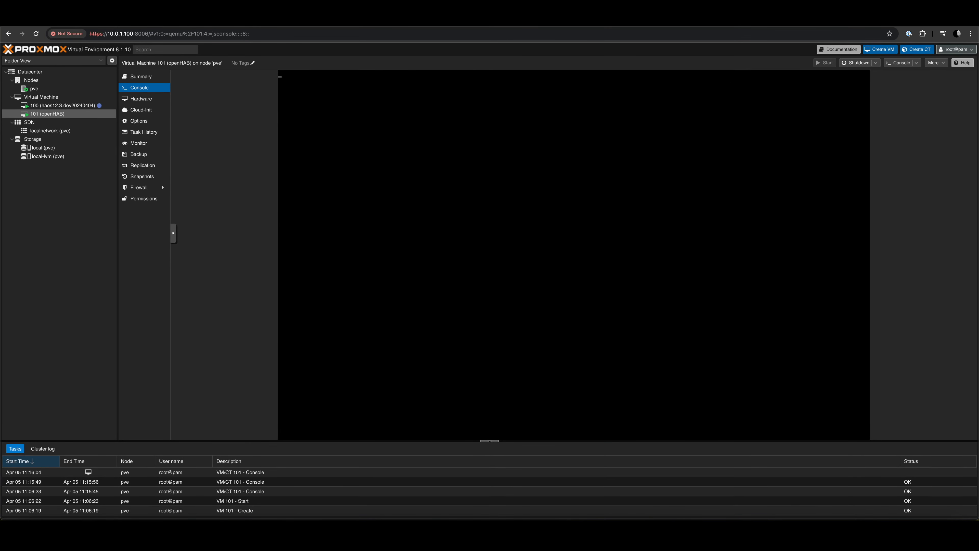
pyautogui.press('Return')
pyautogui.write('••••••••••')
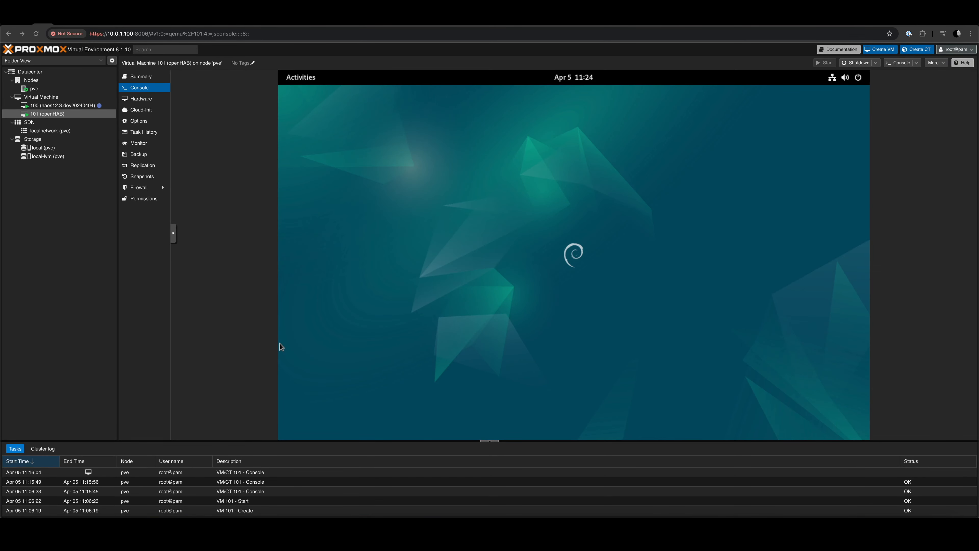
# Open a Terminal on the Debian desktop and switch to root with su root, entering the root password.
pyautogui.click(308, 78)
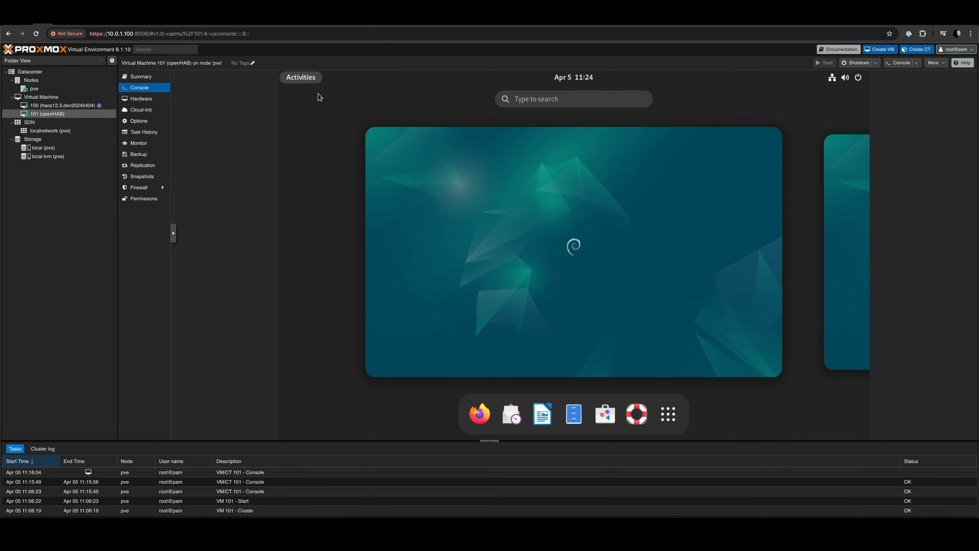
pyautogui.click(668, 413)
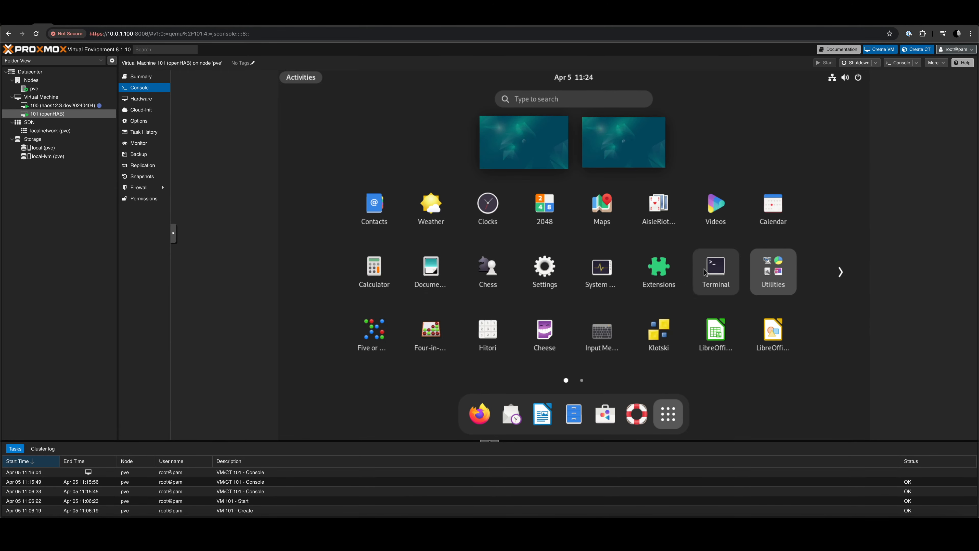
pyautogui.click(705, 281)
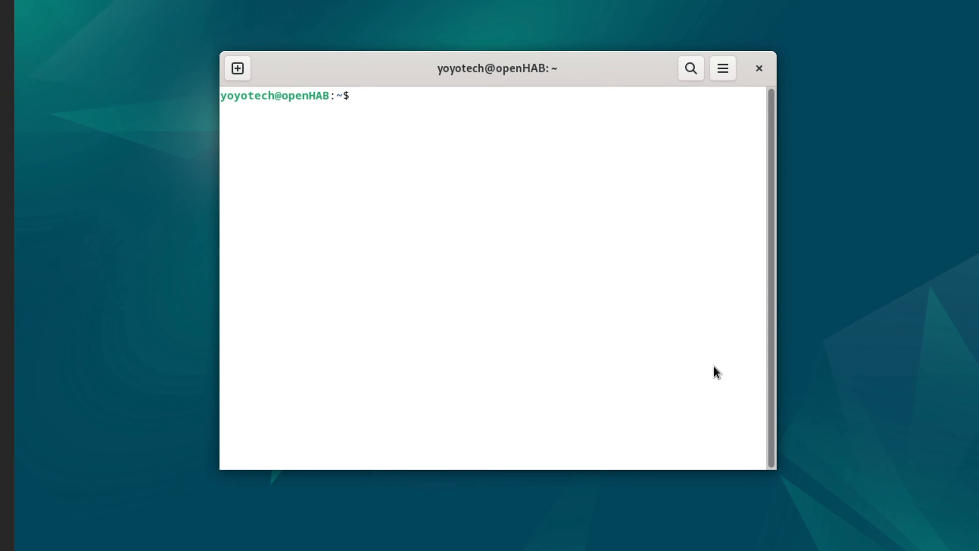
pyautogui.write('su root')
pyautogui.press('Return')
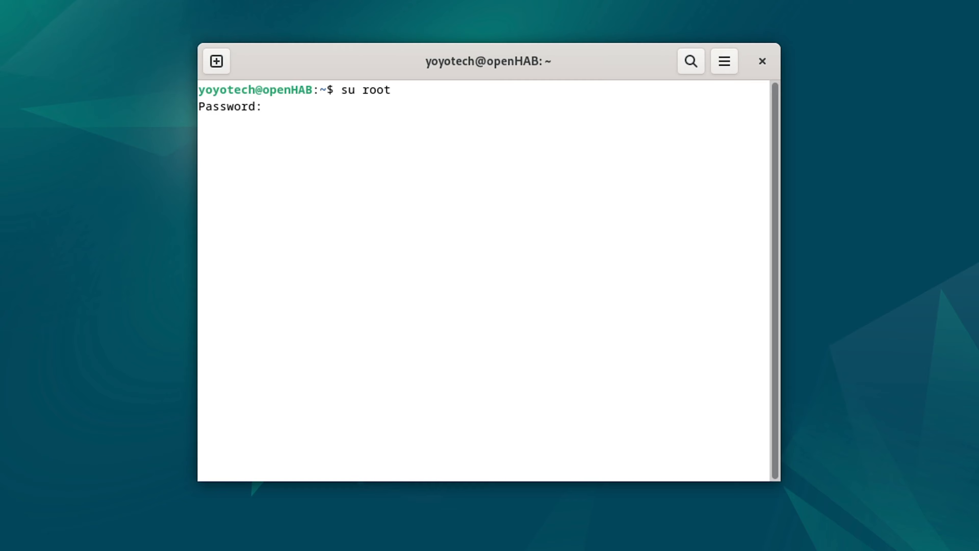
pyautogui.press('Return')
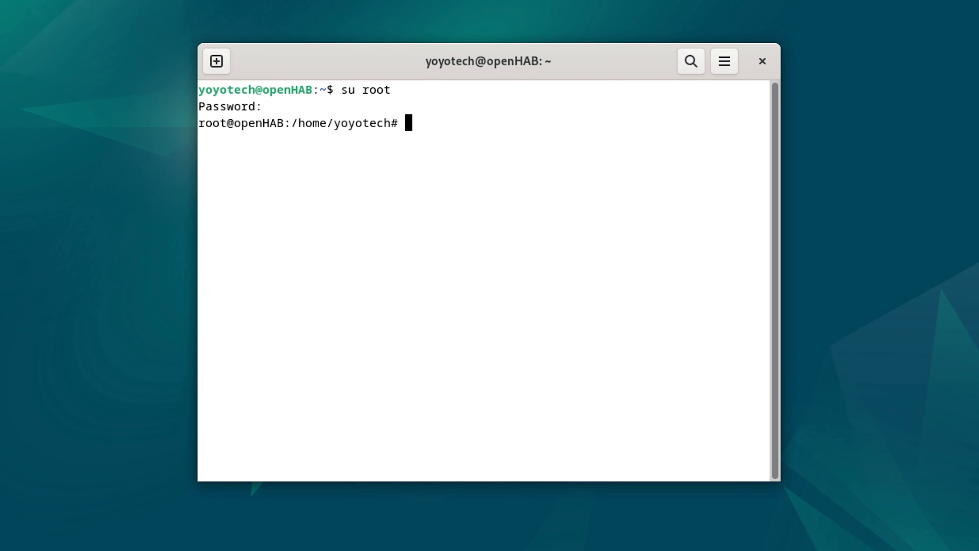
# Add the all-lowercase user yoyotech to the sudo group with sudo usermod -aG sudo yoyotech.
pyautogui.write('sudo usermod ')
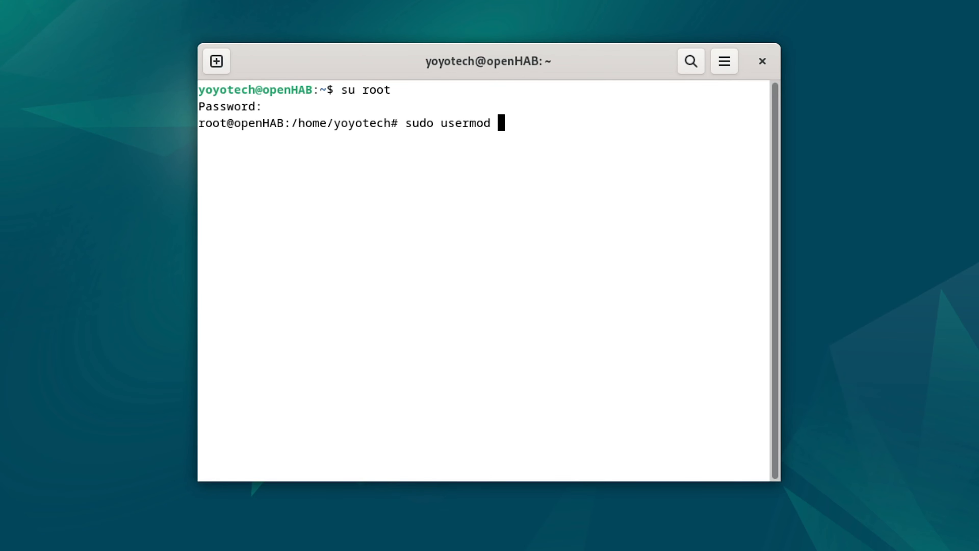
pyautogui.write('-aG sudo yoyoTech')
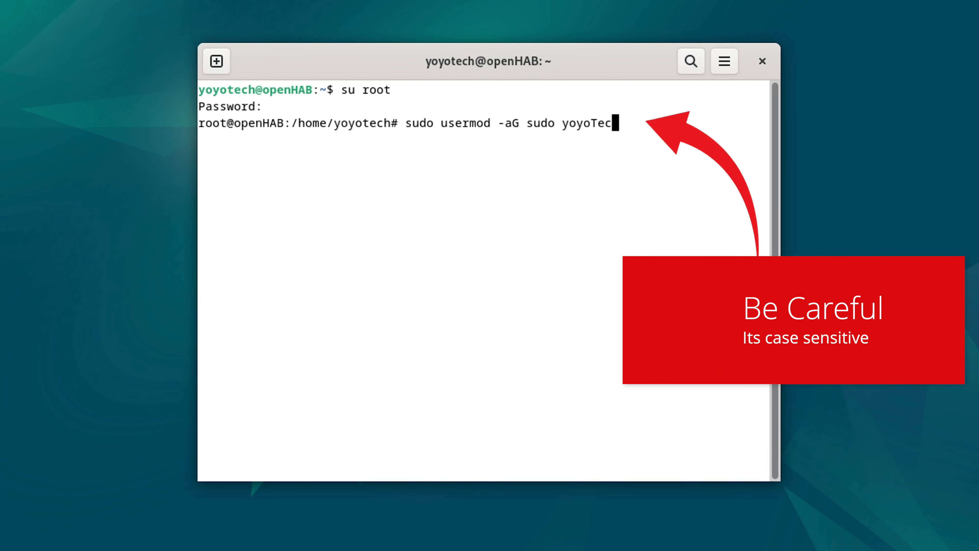
pyautogui.press('Return')
pyautogui.press('Up')
pyautogui.press('BackSpace')
pyautogui.press('BackSpace')
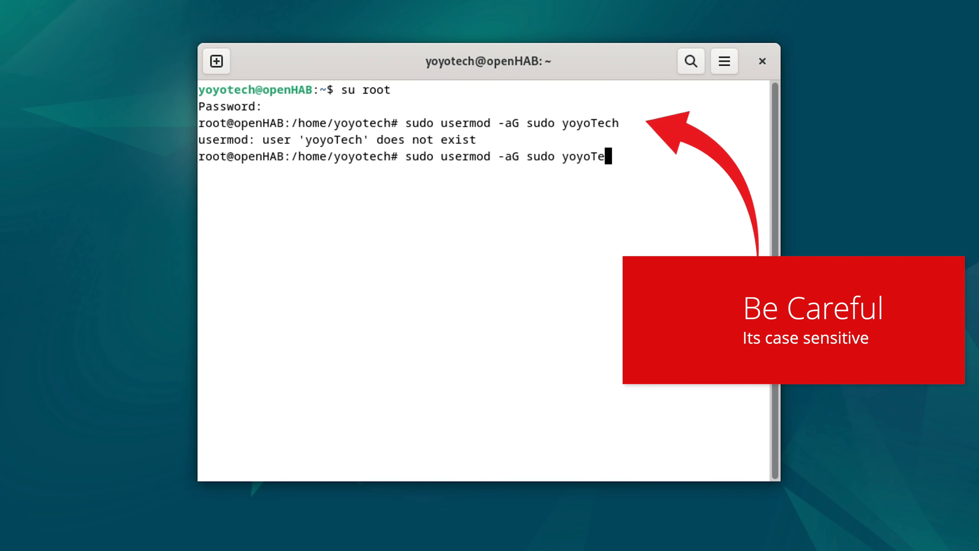
pyautogui.press('BackSpace')
pyautogui.press('BackSpace')
pyautogui.write('tec')
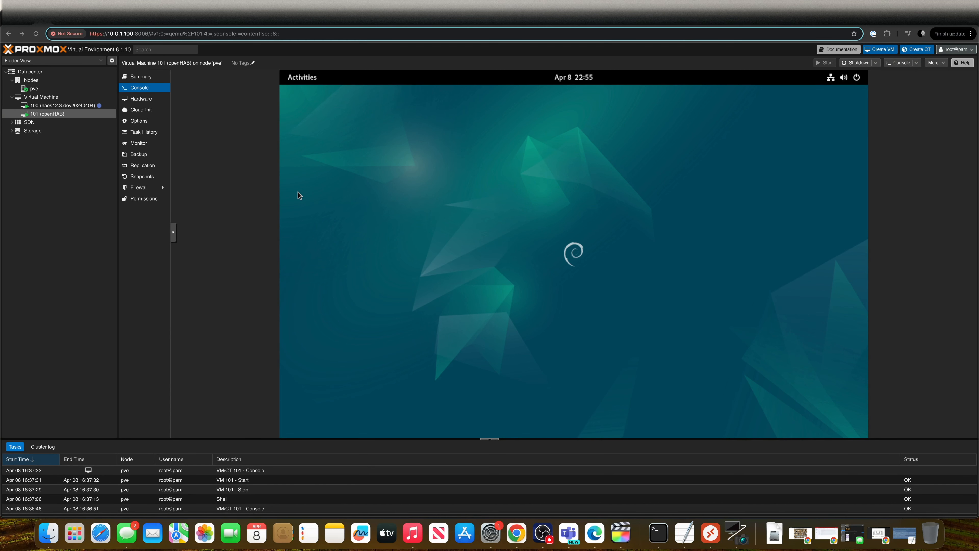
# Restart the Debian system from its desktop power options.
pyautogui.click(844, 77)
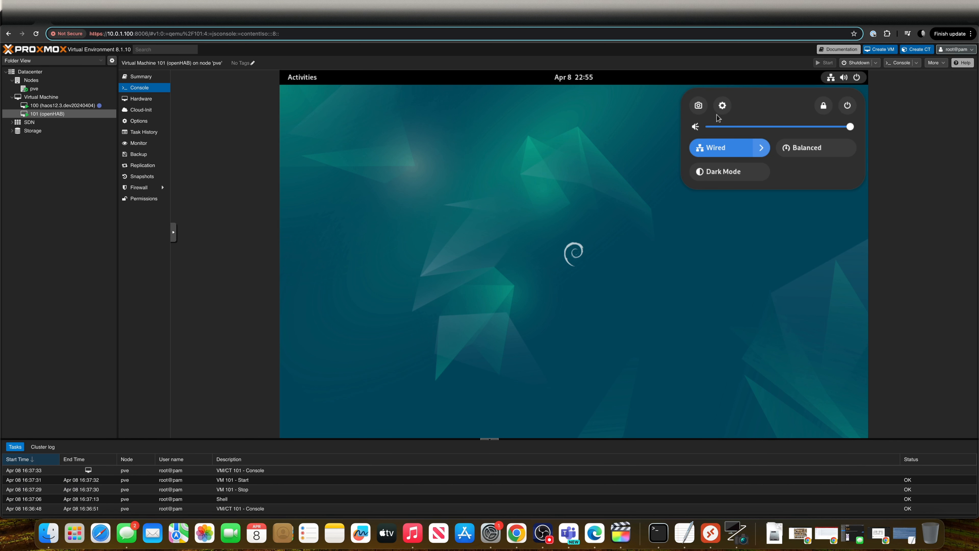
pyautogui.click(848, 105)
pyautogui.click(804, 177)
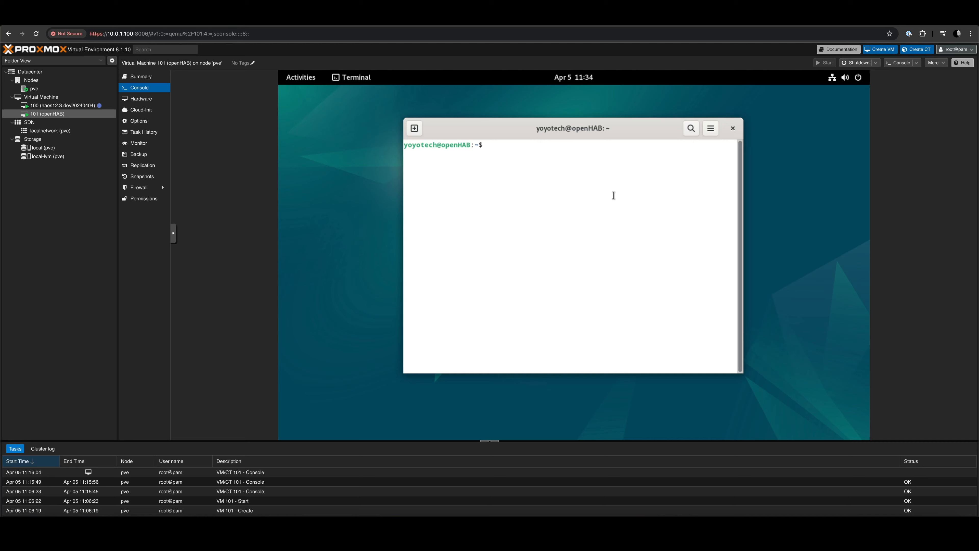
# Start a root shell in the Terminal with sudo bash, entering the account password.
pyautogui.write('sudo bash')
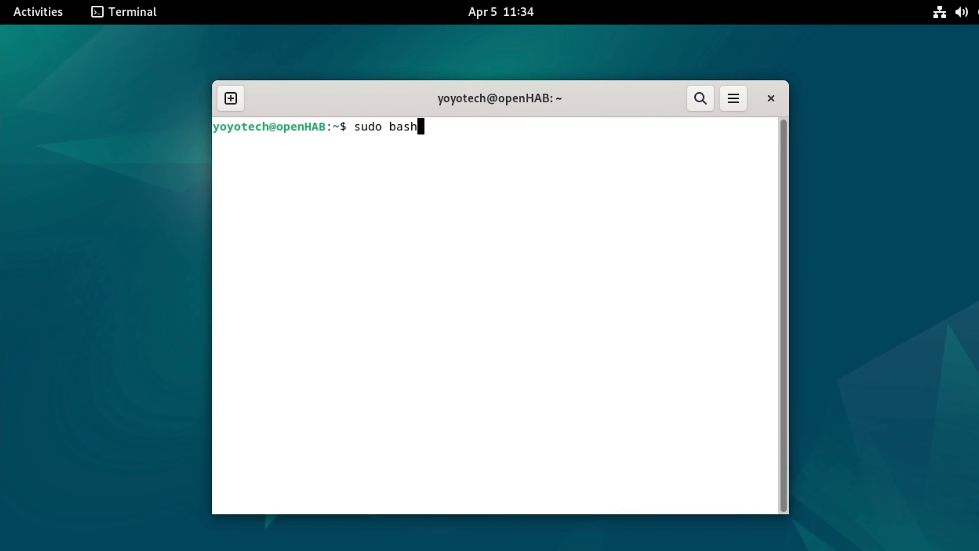
pyautogui.press('Return')
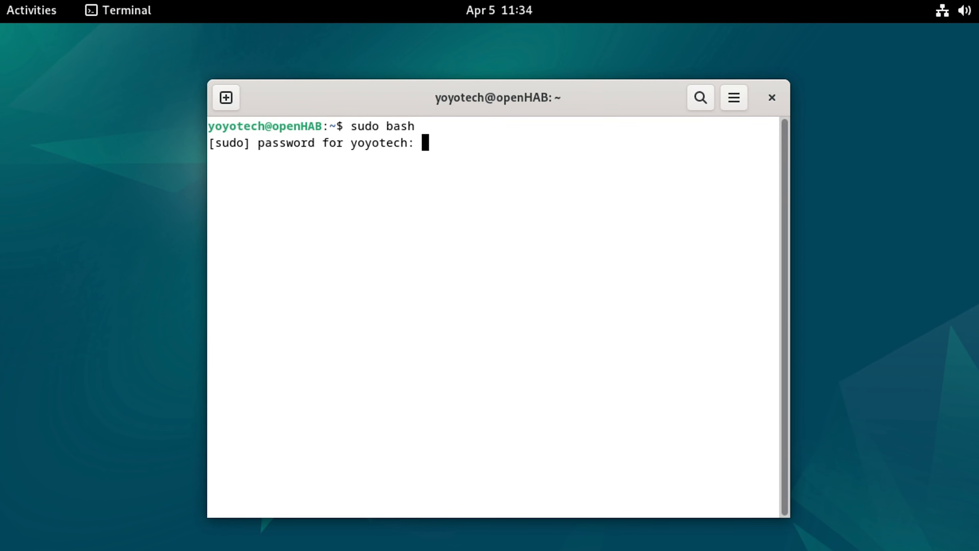
pyautogui.press('Return')
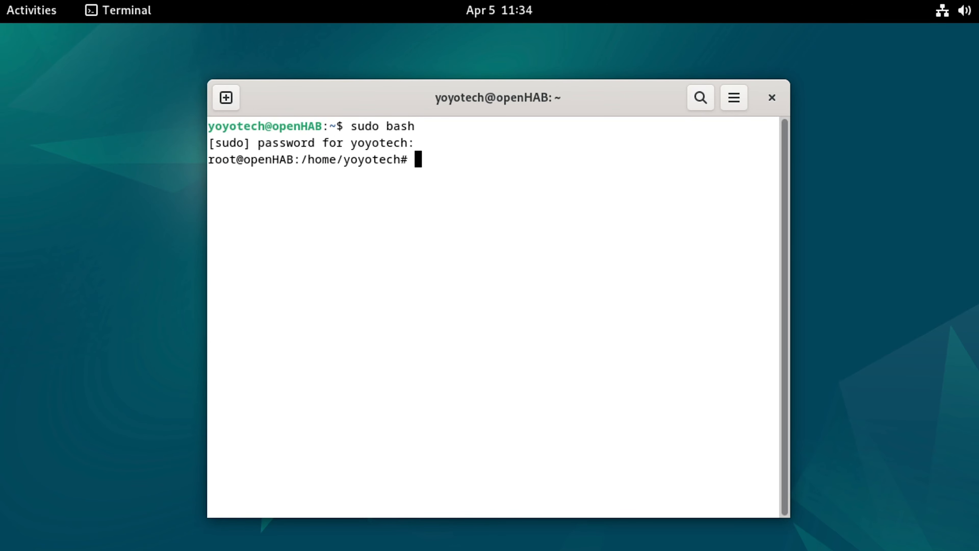
# Update the package lists with apt-get update and install git with apt-get, accepting the installation with y.
pyautogui.write('apt-get update')
pyautogui.press('Return')
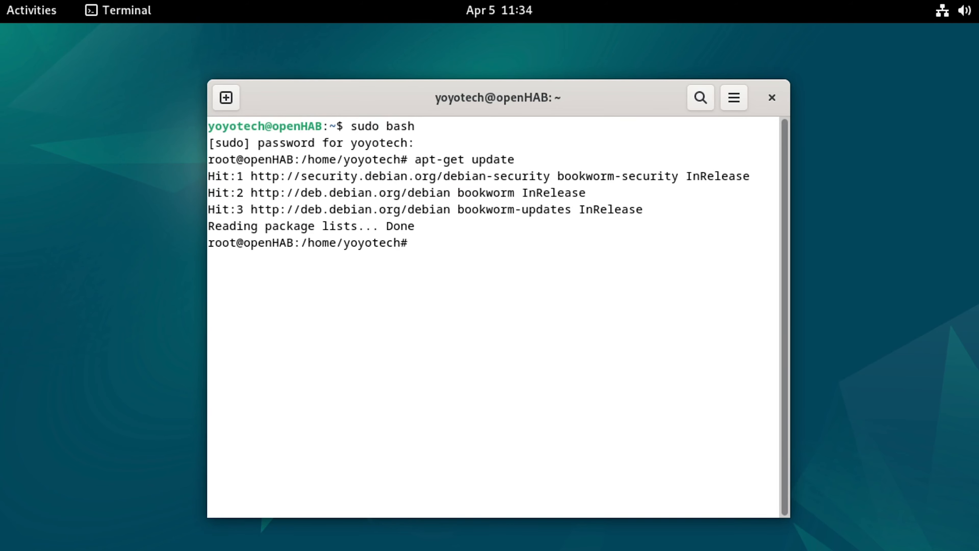
pyautogui.write('apt-get install ')
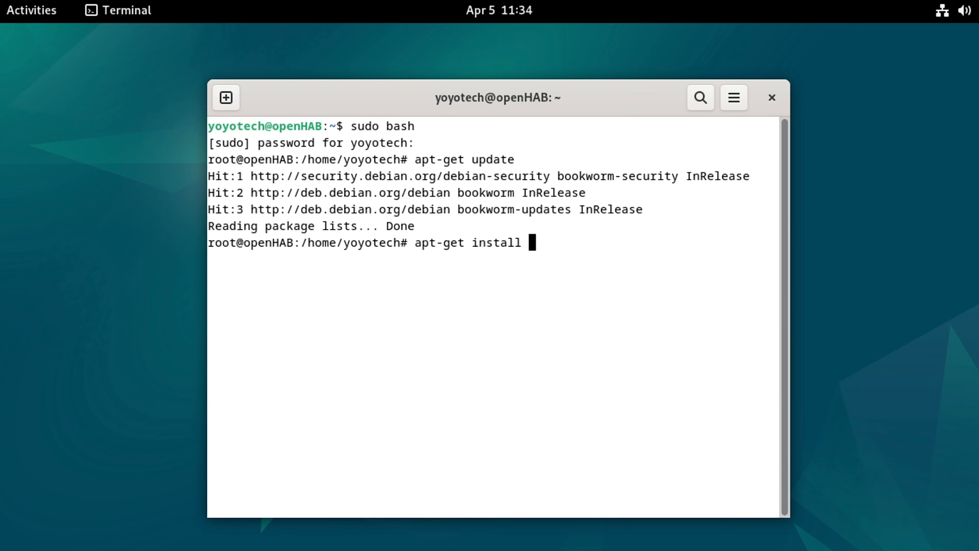
pyautogui.write('git')
pyautogui.press('Return')
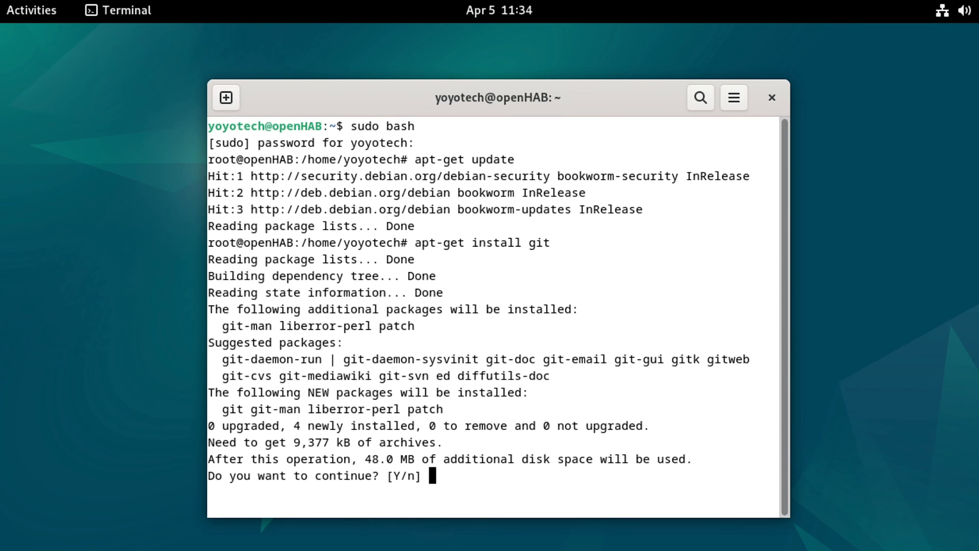
pyautogui.write('y')
pyautogui.press('Return')
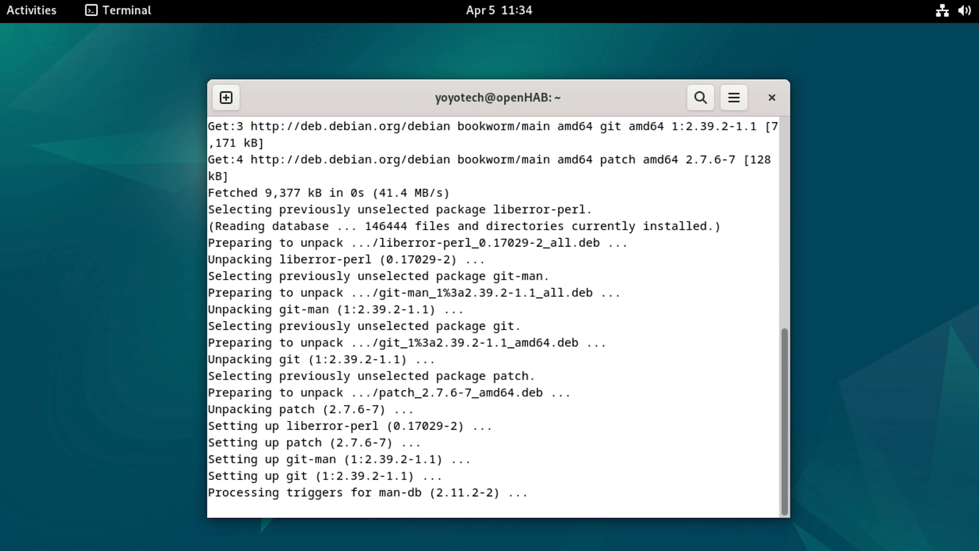
pyautogui.write('git c')
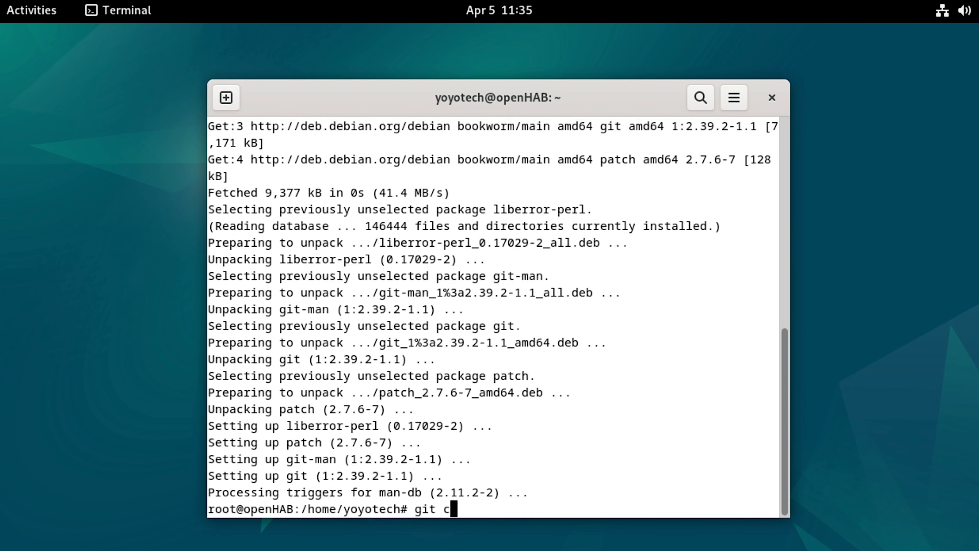
pyautogui.write('lone -b openHAB https://github.com/op')
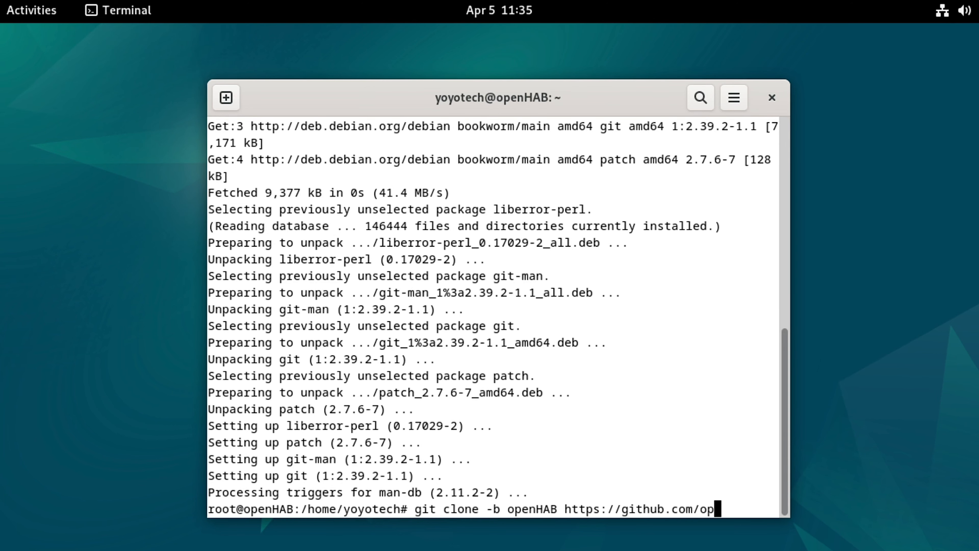
pyautogui.write('enhab/openhabian.git /opt/openhabian')
pyautogui.press('Return')
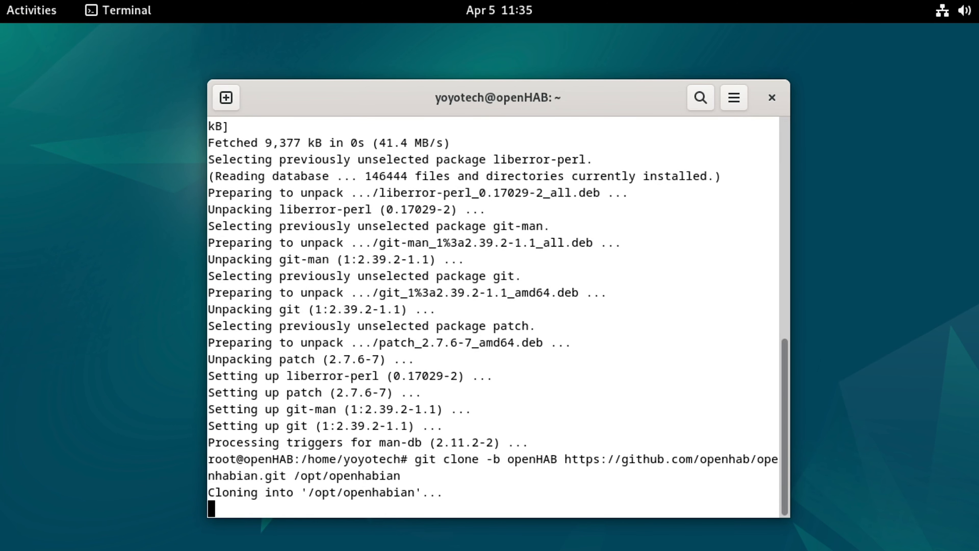
# Create a symbolic link from /opt/openhabian/openhabian-setup.sh to /usr/local/bin/openhabian-config.
pyautogui.write('ln -s /opt/openhabian/openhabian-setup.sh ')
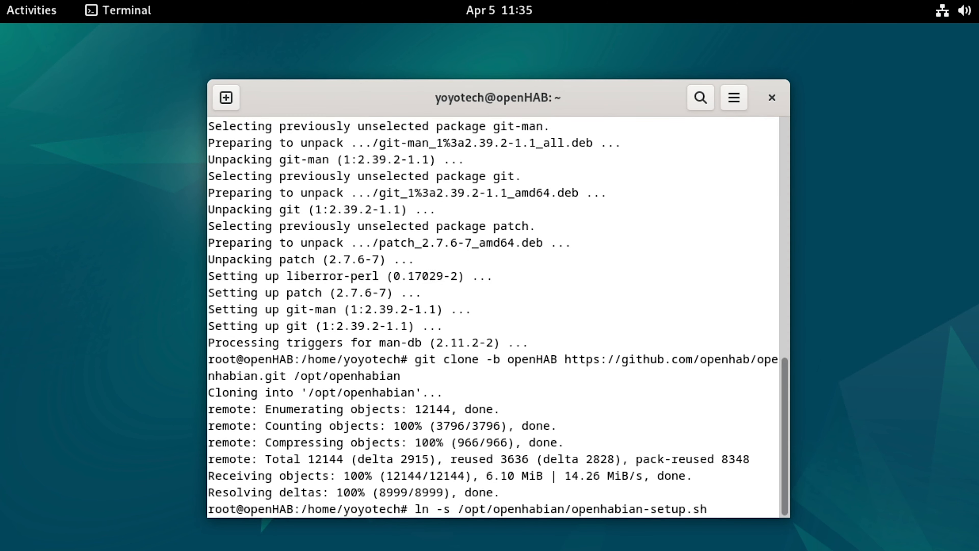
pyautogui.write('/usr/local/bin/openhabian-config')
pyautogui.press('Return')
# Copy /opt/openhabian/build-image/openhabian.conf to /etc/openhabian.conf and run openhabian-config unattended.
pyautogui.write('cp /op/openhabian/build-image/openhabian.conf /etc/openhabian.conf')
pyautogui.press('Return')
pyautogui.write('cp /opt/openhabian/build-image/openhabian.conf /etc/openhabian.conf')
pyautogui.press('Return')
pyautogui.write('openhabian-config unattended')
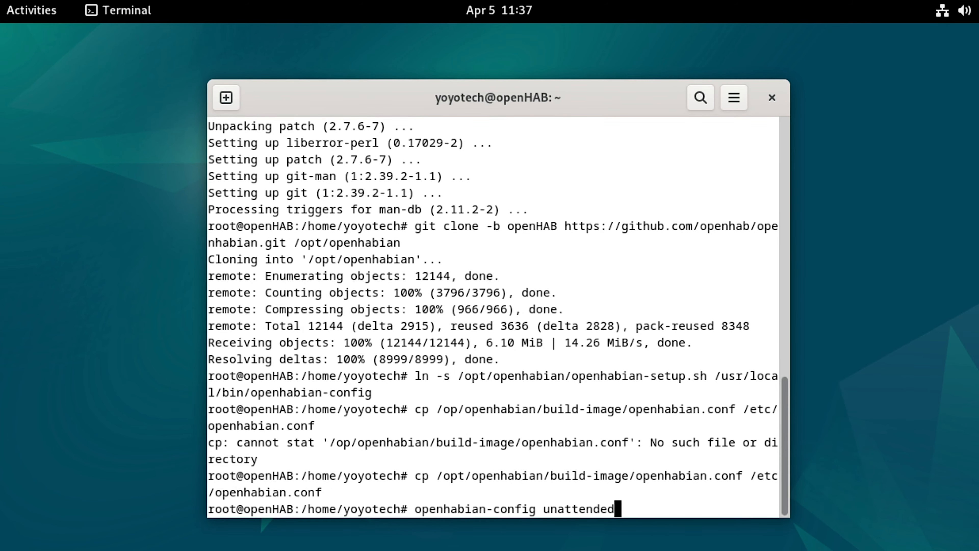
pyautogui.press('Return')
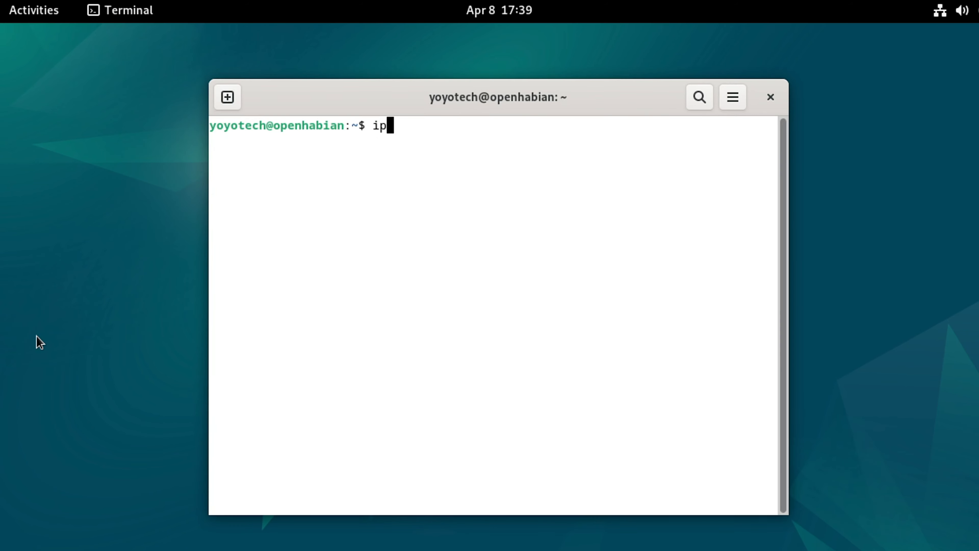
# List the network interfaces with ip a and highlight the ens18 IPv4 address.
pyautogui.write('a')
pyautogui.press('Return')
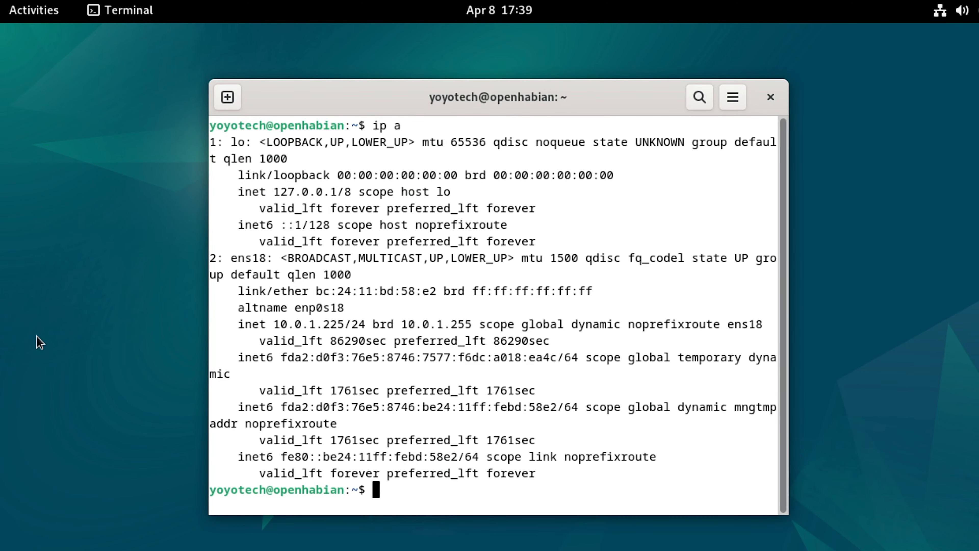
pyautogui.moveTo(344, 324); pyautogui.dragTo(278, 327)
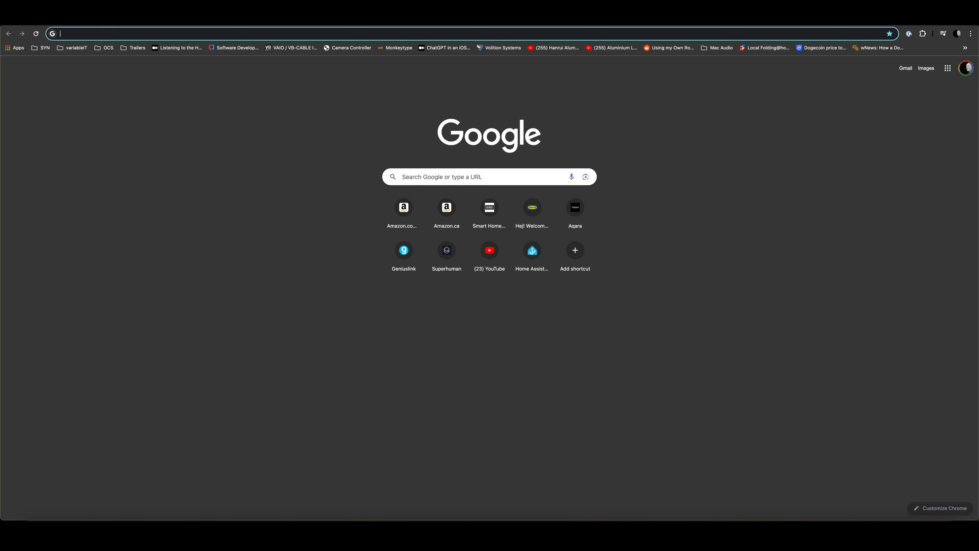
# Open the openHAB web interface at 10.0.1.225:8080 in the browser.
pyautogui.write('10.0.')
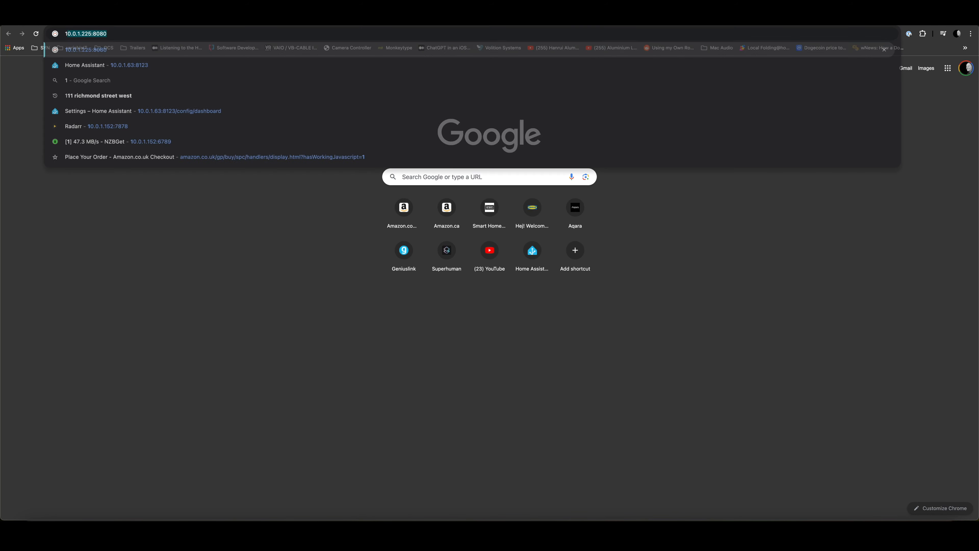
pyautogui.write('1.225:')
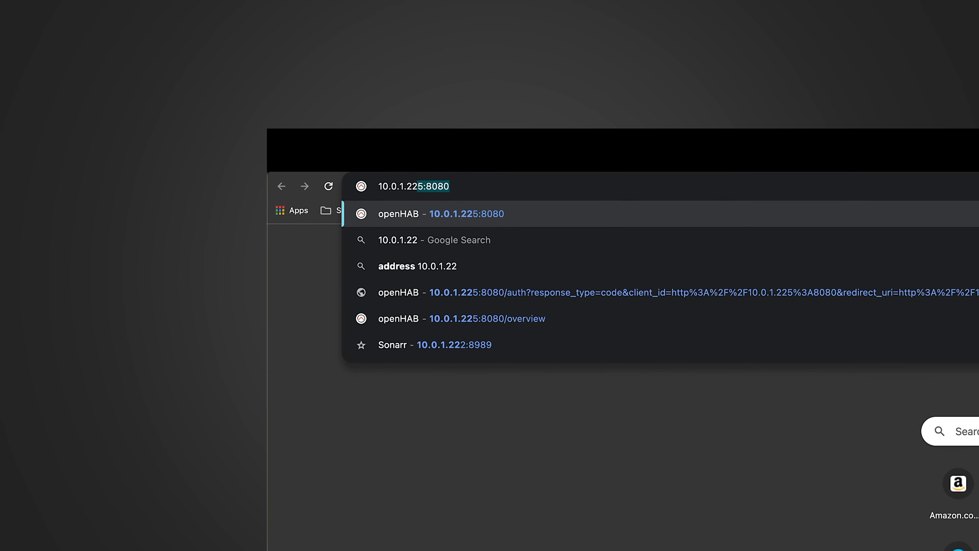
pyautogui.write('8080/')
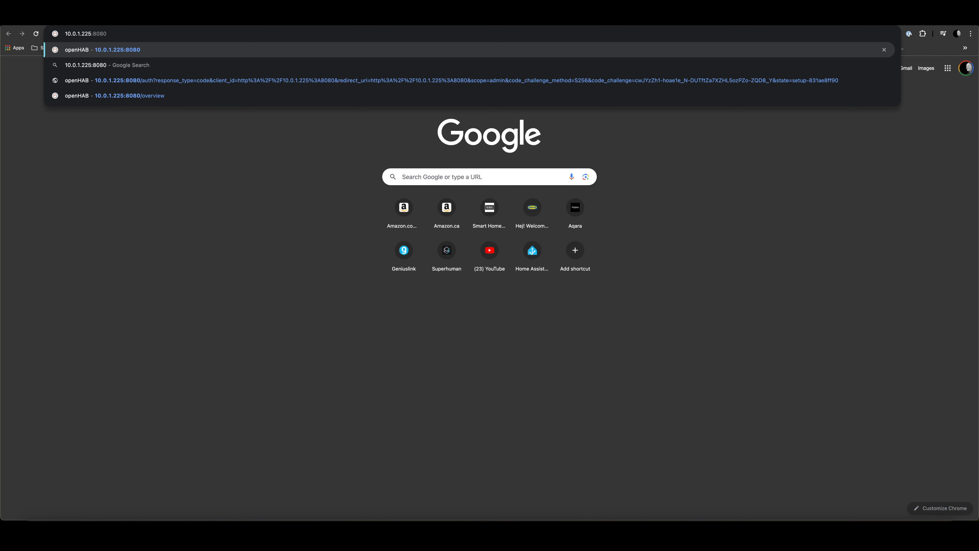
pyautogui.press('Return')
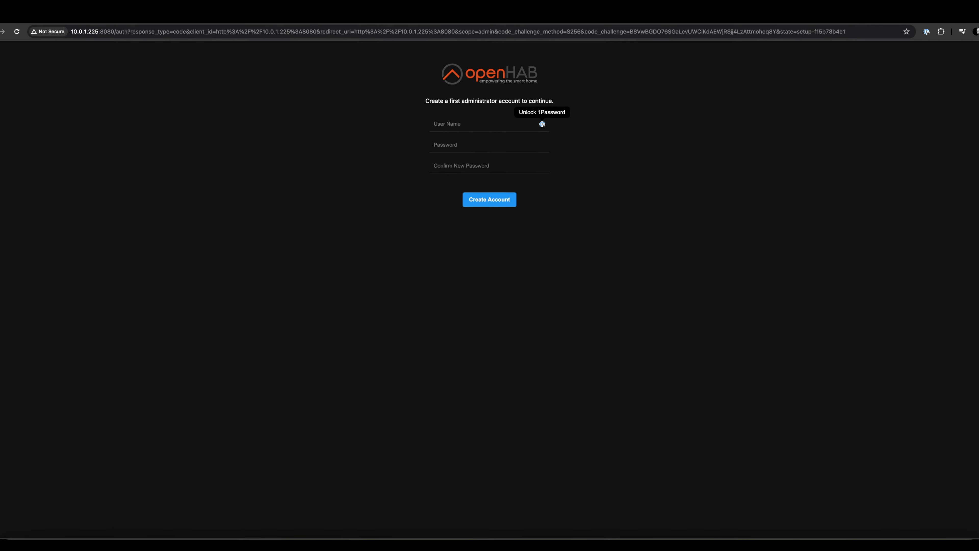
# Create the first openHAB administrator account with the user name yoyoTech, entering and confirming the account password.
pyautogui.write('yoyoTech')
pyautogui.press('Tab')
pyautogui.write('•••••••••')
pyautogui.press('Tab')
pyautogui.write('•••••••••')
pyautogui.press('Return')
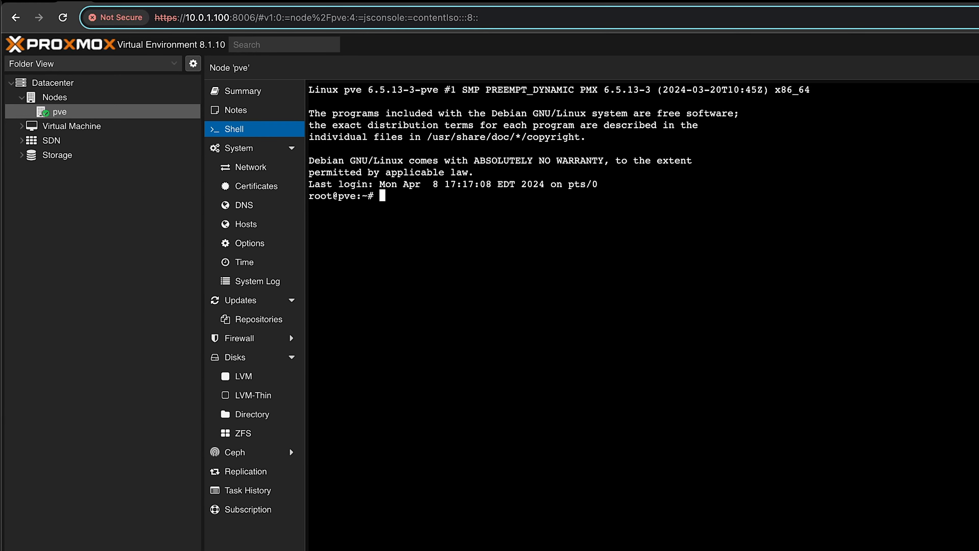
# Run the tteck haos-vm.sh helper script in the pve node's shell and create a Home Assistant OS VM with default settings.
pyautogui.write('bash -c "$(wget -qLO - https://github.com/tteck/Proxmox/raw/main/vm/haos-vm.sh)"')
pyautogui.press('Return')
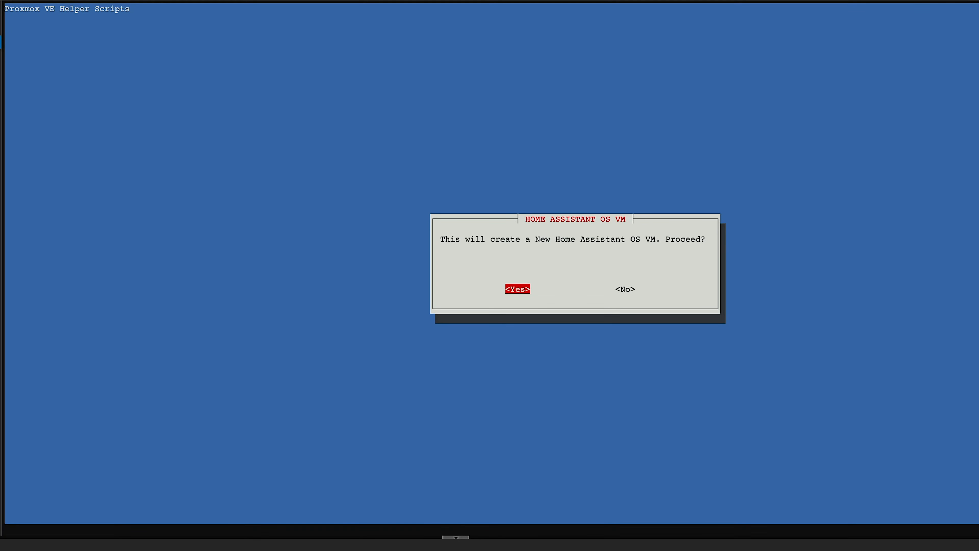
pyautogui.press('Return')
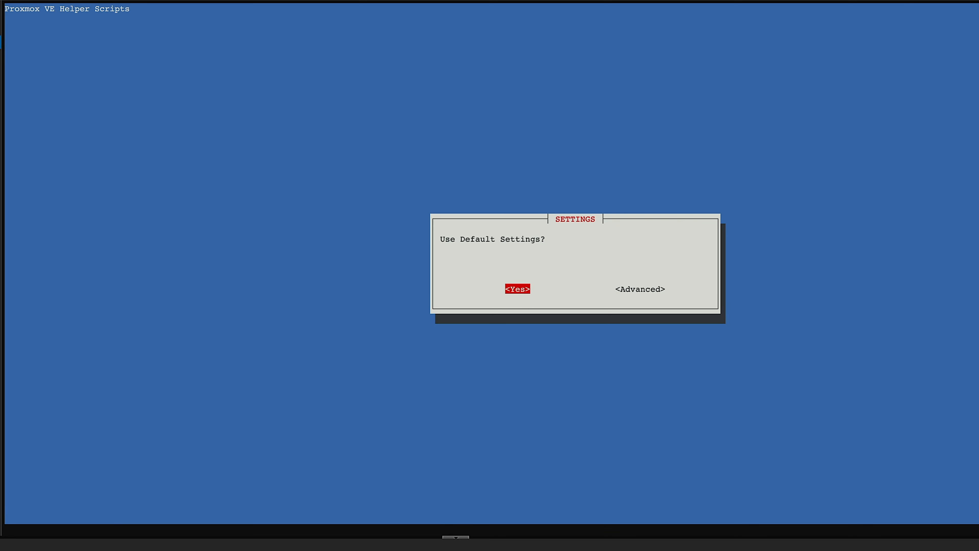
pyautogui.press('Return')
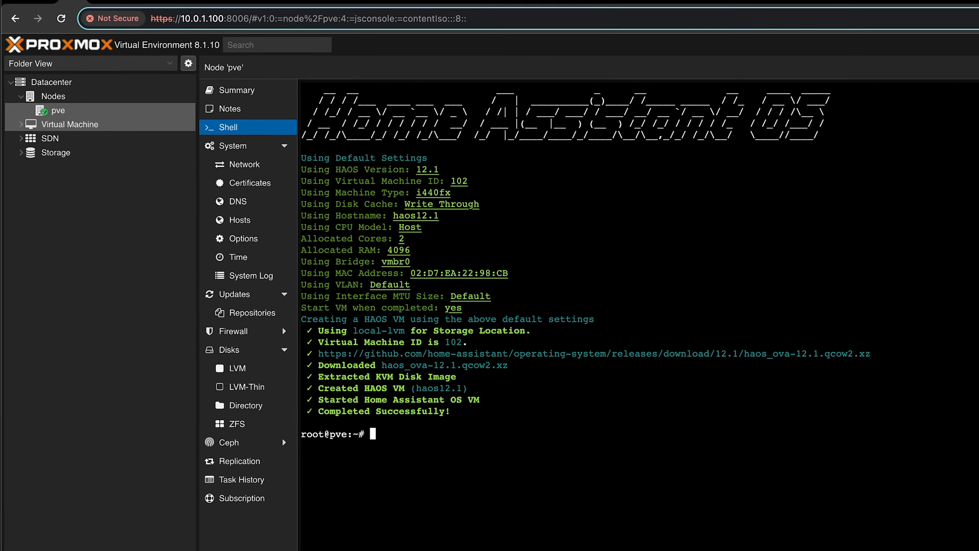
# Display the console of virtual machine 102 (haos12.1) and open homeassistant.local:8123 in a new browser tab.
pyautogui.click(20, 125)
pyautogui.click(89, 167)
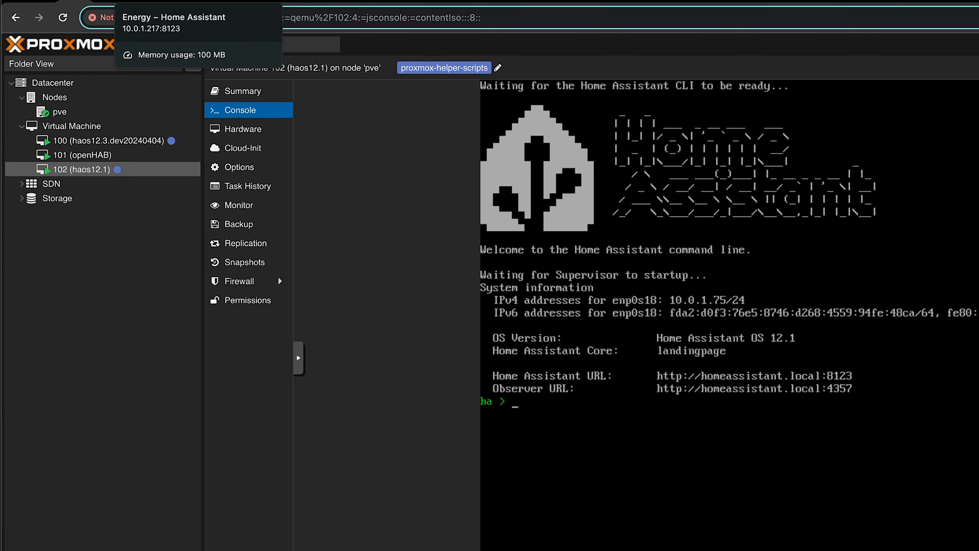
pyautogui.rightClick(198, 2)
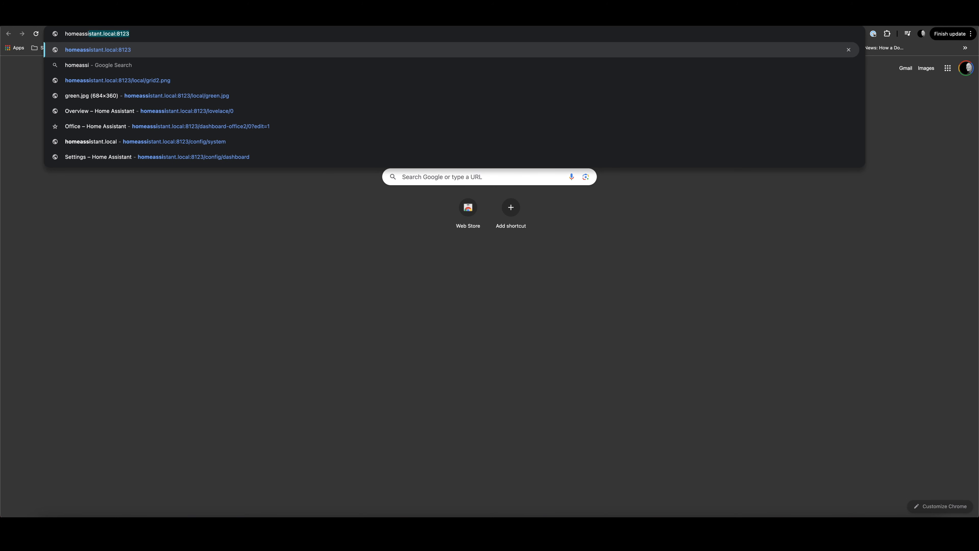
pyautogui.press('Return')
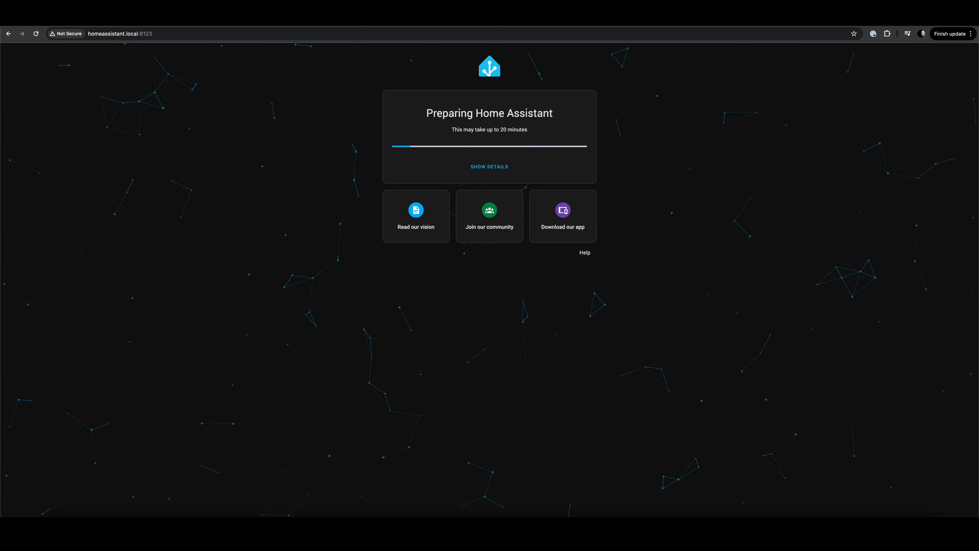